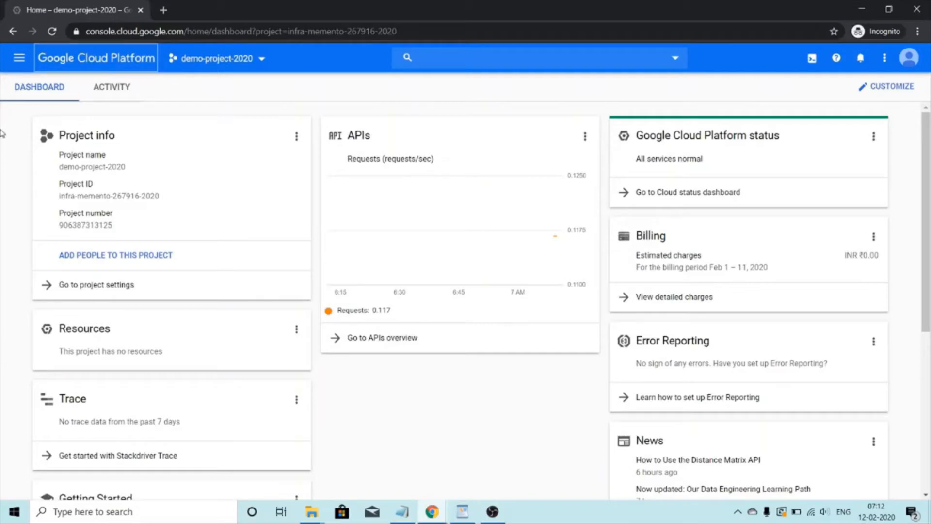
# Step: Open the firewall rules list of the VPC network service
pyautogui.click(17, 66)
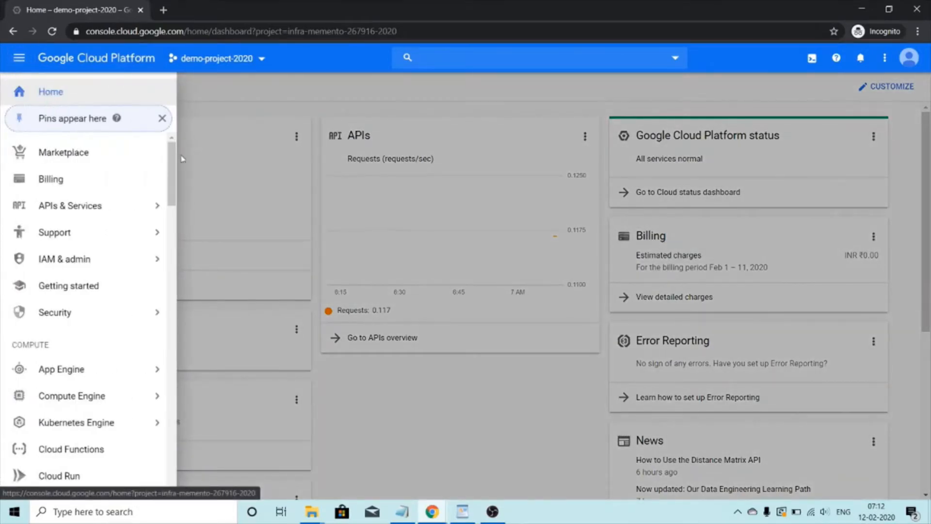
pyautogui.moveTo(168, 157); pyautogui.dragTo(179, 255)
pyautogui.moveTo(100, 210)
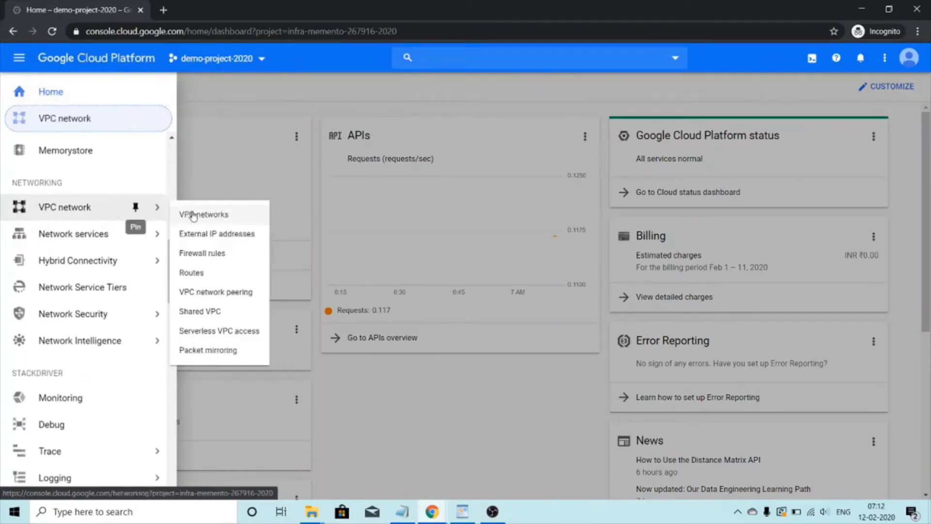
pyautogui.click(223, 258)
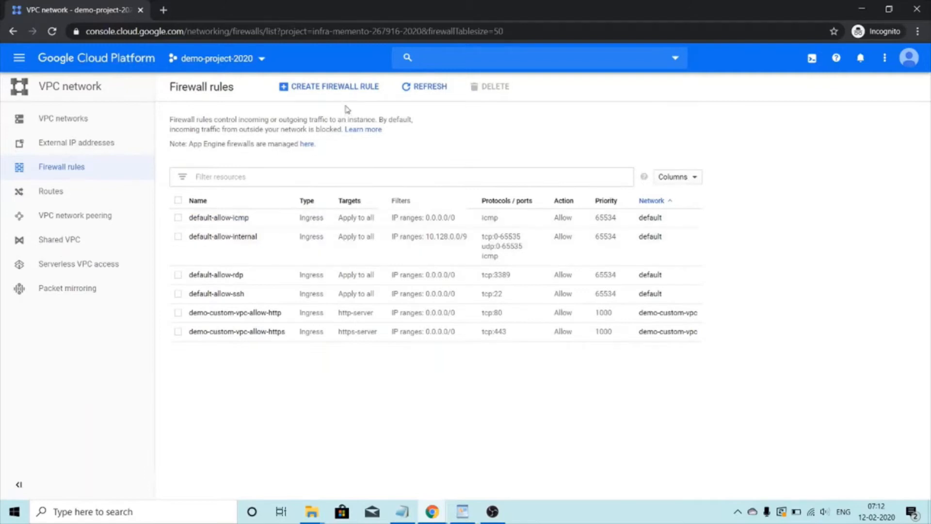
# Step: Start a new firewall rule named demo-allow-ssh with the description "allow ssh rule"
pyautogui.click(342, 89)
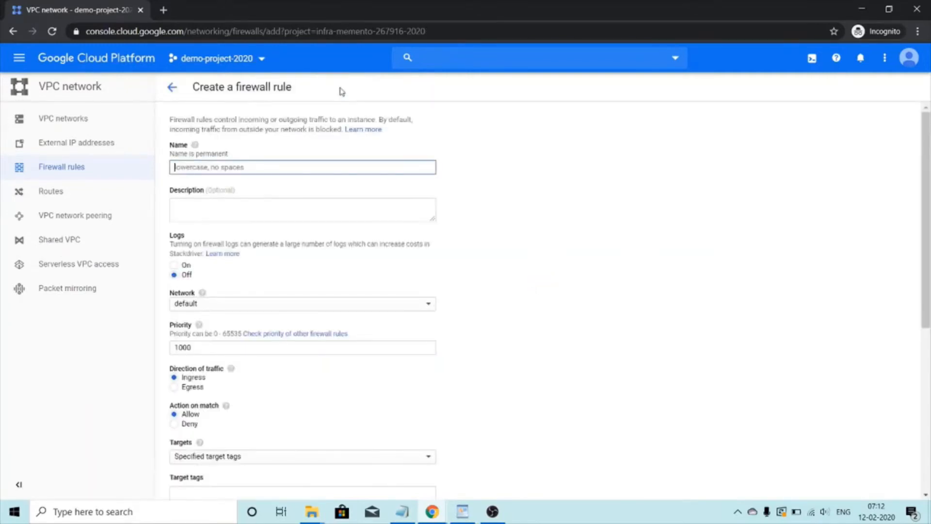
pyautogui.click(249, 163)
pyautogui.write('dde')
pyautogui.press('BackSpace')
pyautogui.write('emo-allow-ssh')
pyautogui.click(241, 217)
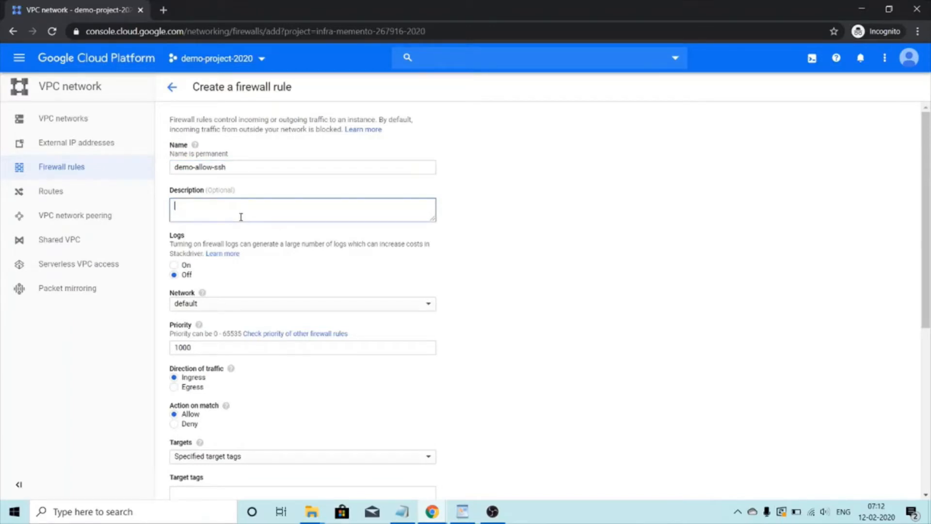
pyautogui.write('allow ssh rule')
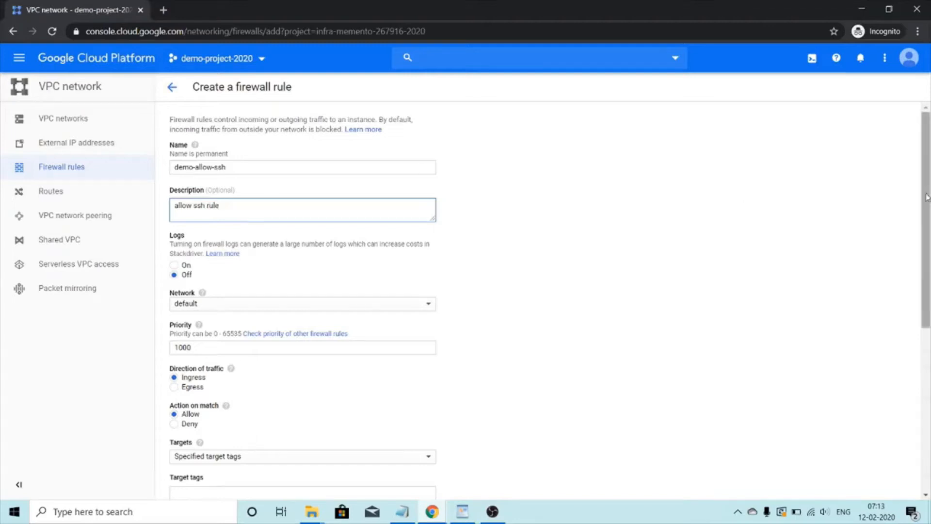
# Step: Assign the rule to the demo-custom-vpc network and set its targets to all instances in the network
pyautogui.scroll(-3, 928, 196)
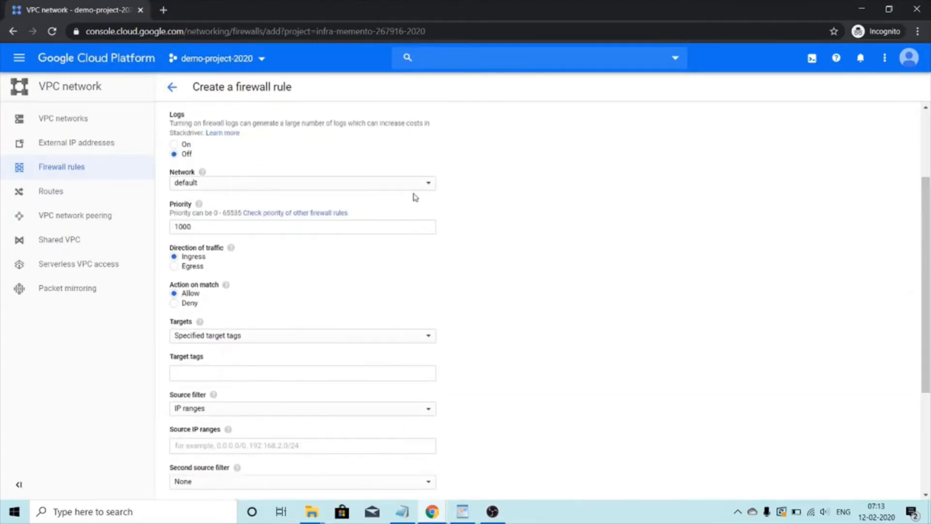
pyautogui.click(413, 188)
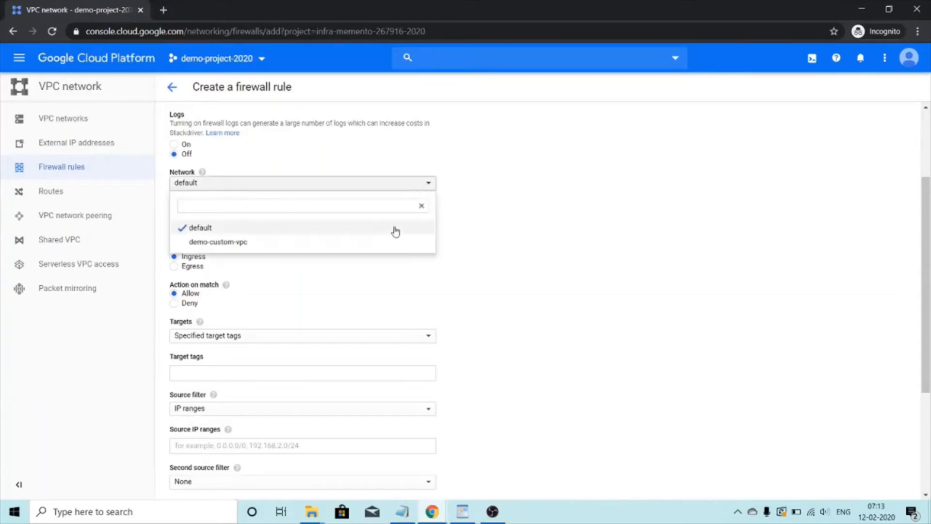
pyautogui.click(391, 246)
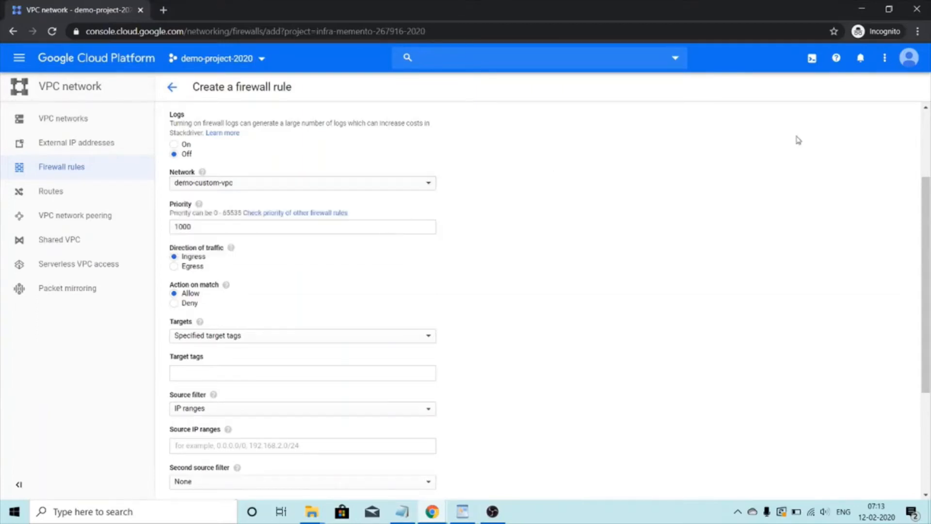
pyautogui.moveTo(925, 207); pyautogui.dragTo(929, 265)
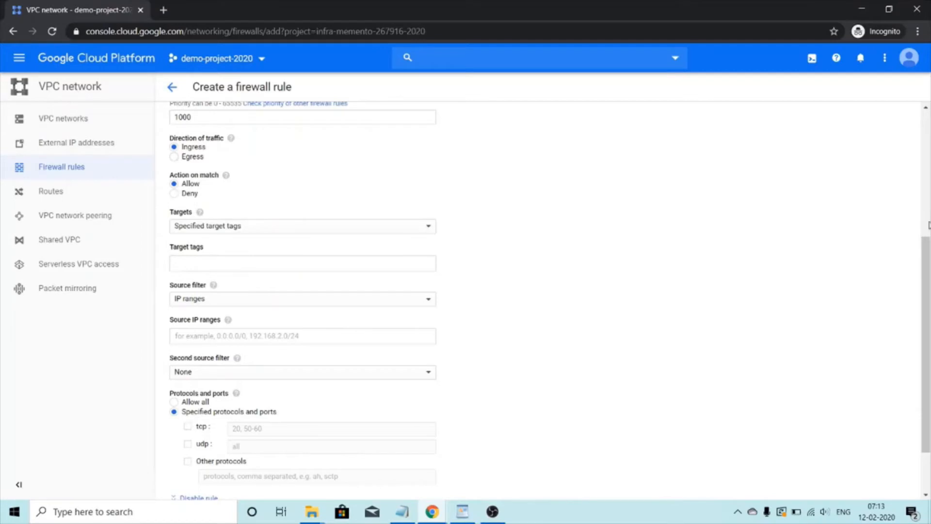
pyautogui.scroll(-1, 927, 236)
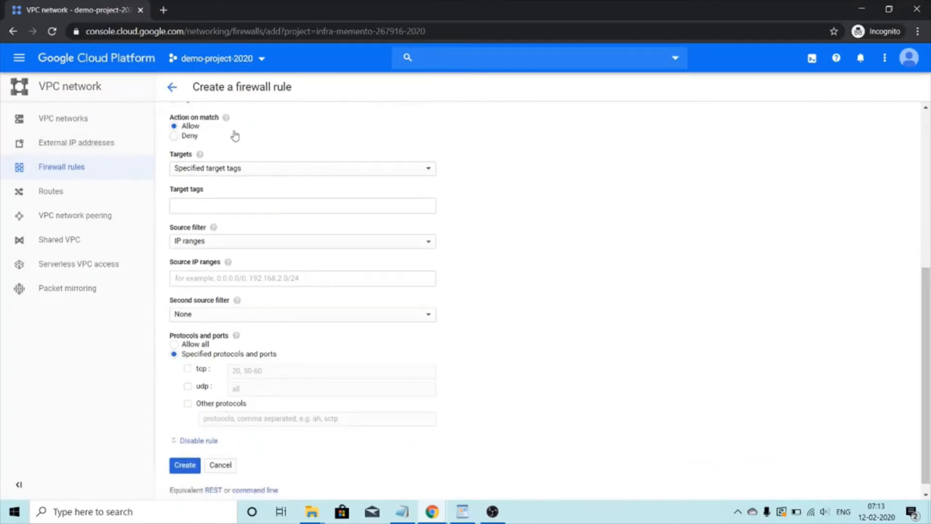
pyautogui.click(207, 170)
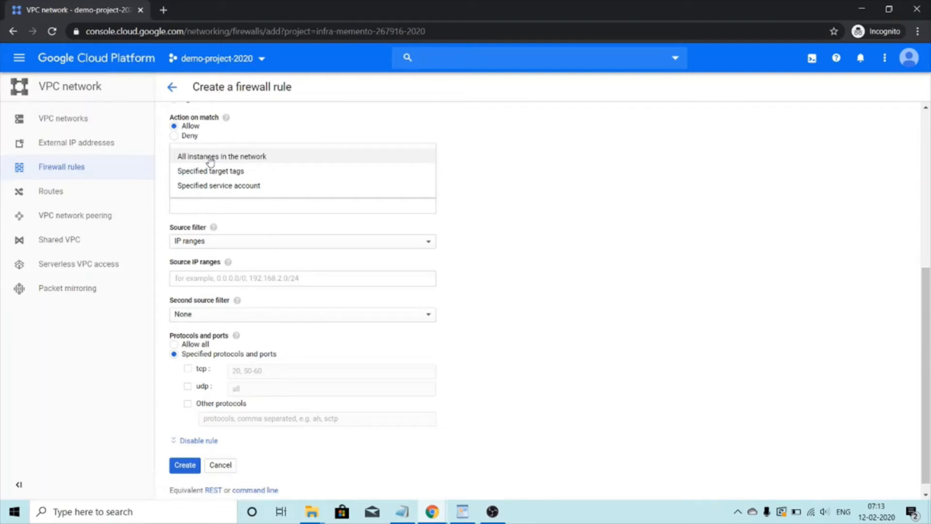
pyautogui.click(210, 159)
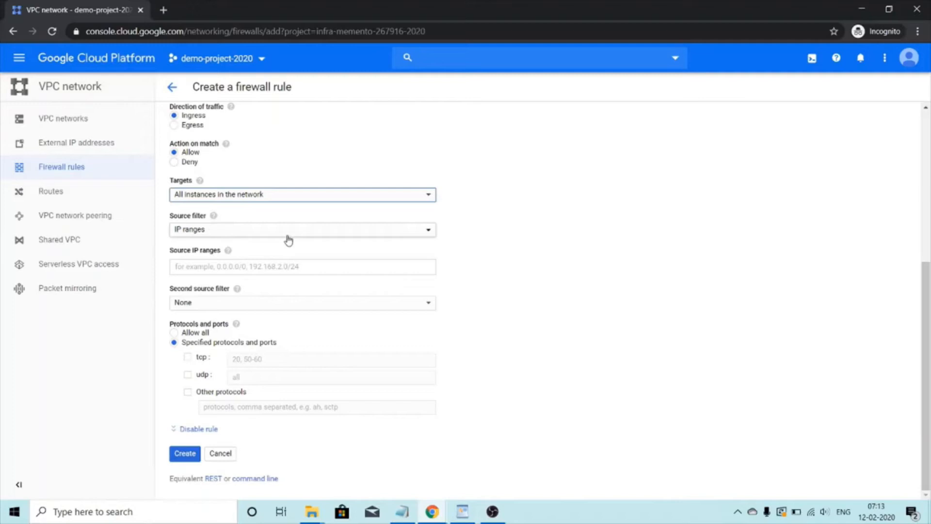
# Step: Switch the rule's targets to specified target tags and add the tags allow-ssh and dev
pyautogui.moveTo(923, 319); pyautogui.dragTo(928, 166)
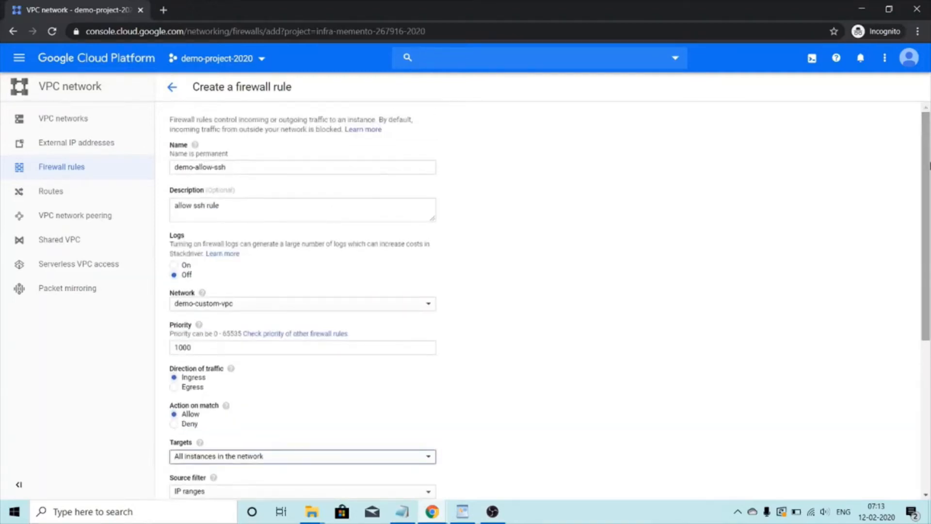
pyautogui.moveTo(928, 166); pyautogui.dragTo(929, 263)
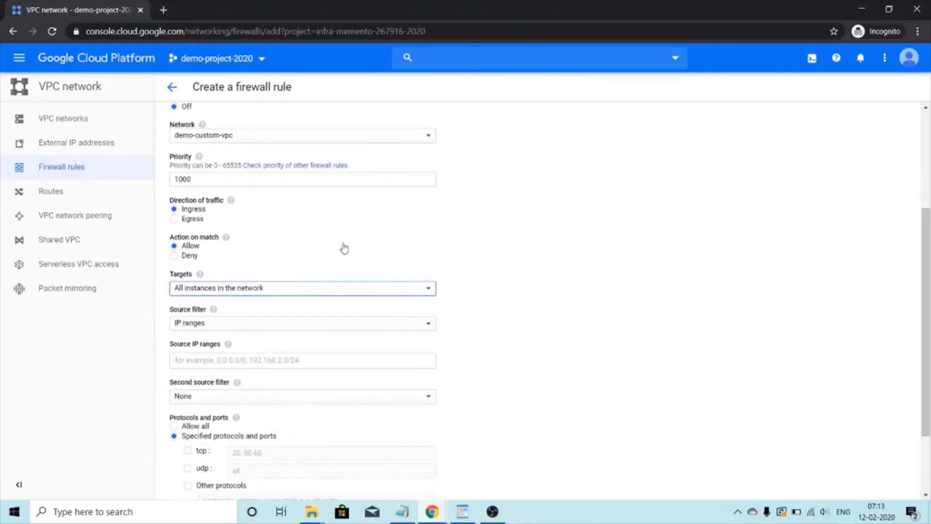
pyautogui.click(413, 291)
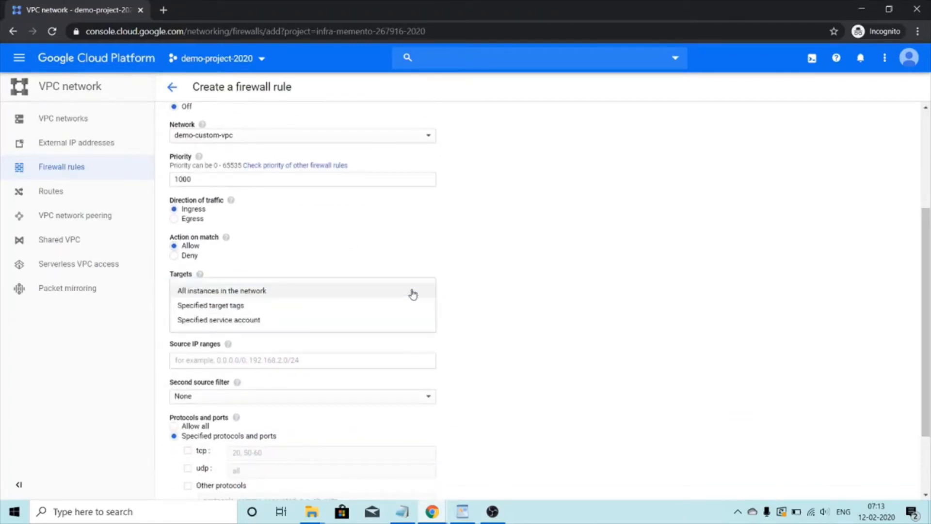
pyautogui.click(384, 306)
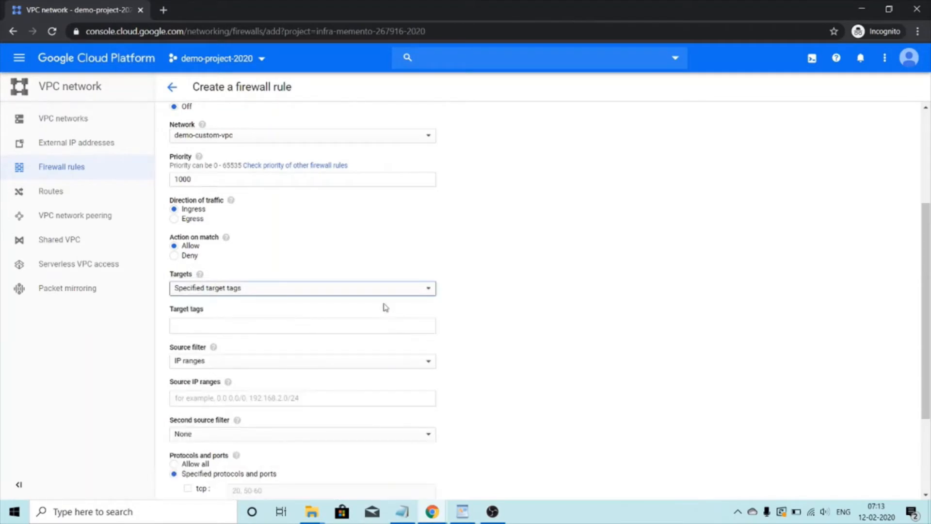
pyautogui.scroll(-1, 925, 245)
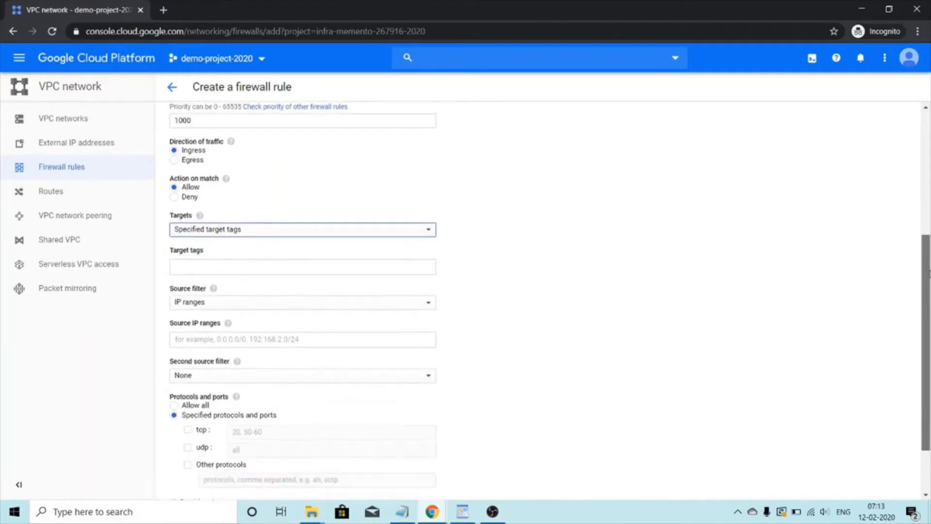
pyautogui.click(190, 265)
pyautogui.write('tllow')
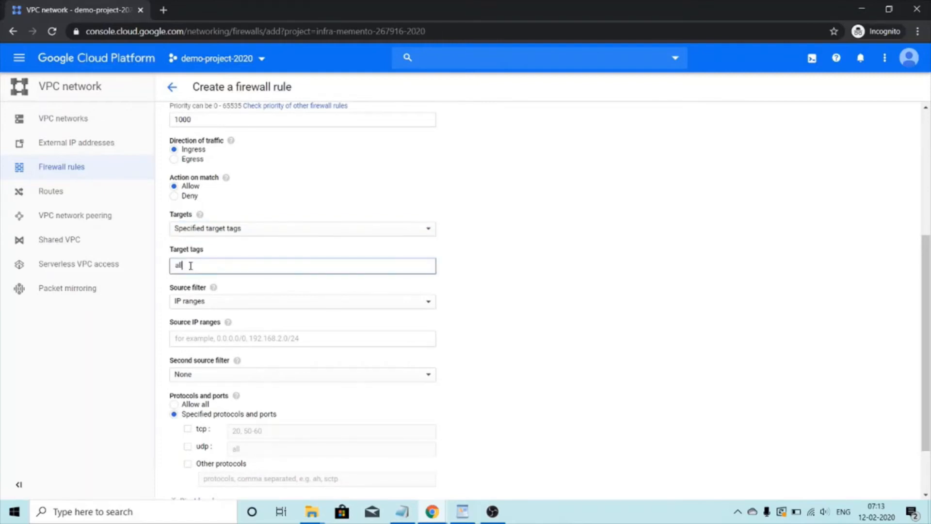
pyautogui.write('-ssh')
pyautogui.press('Return')
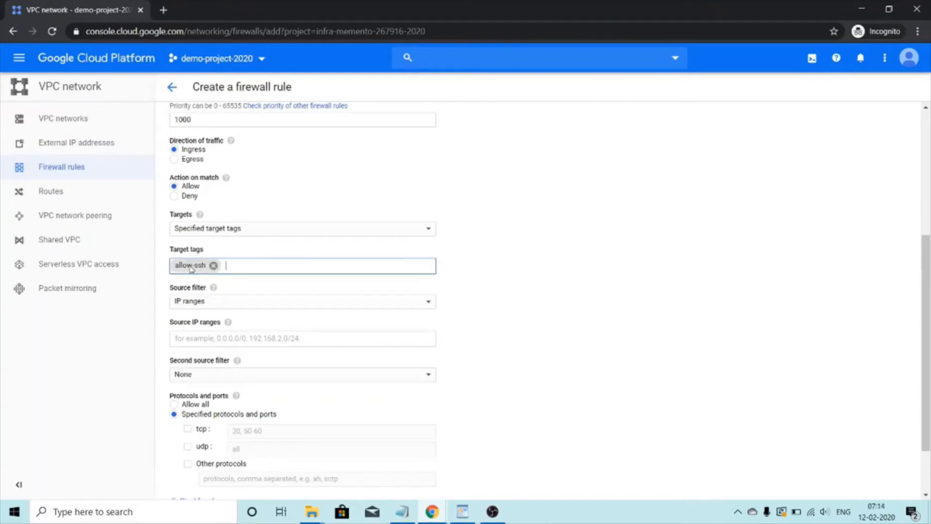
pyautogui.write('dev')
pyautogui.press('Return')
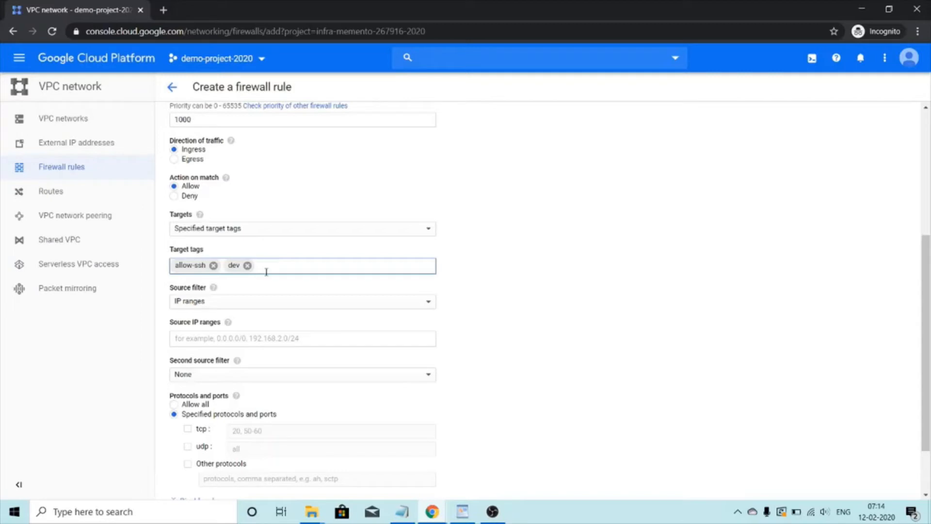
# Step: Try the specified service account target option, and return the targets to all instances in the network
pyautogui.click(434, 230)
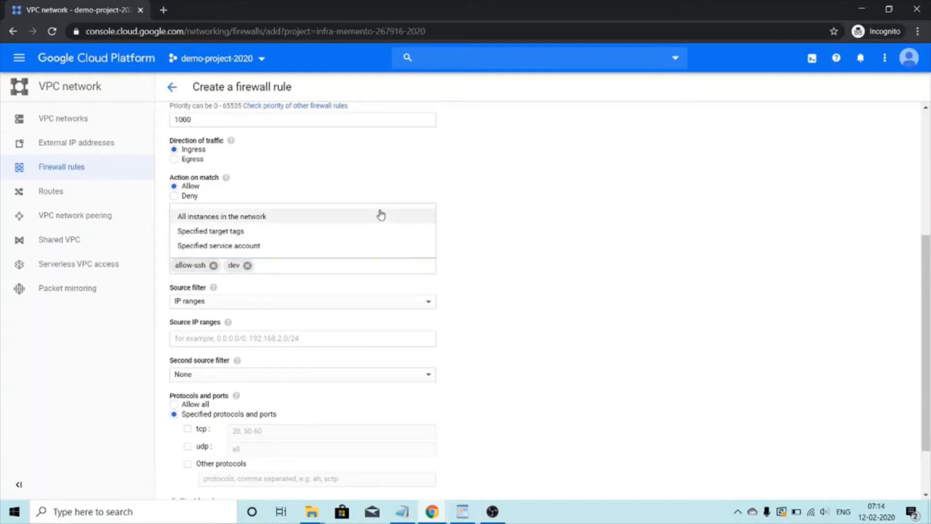
pyautogui.click(351, 251)
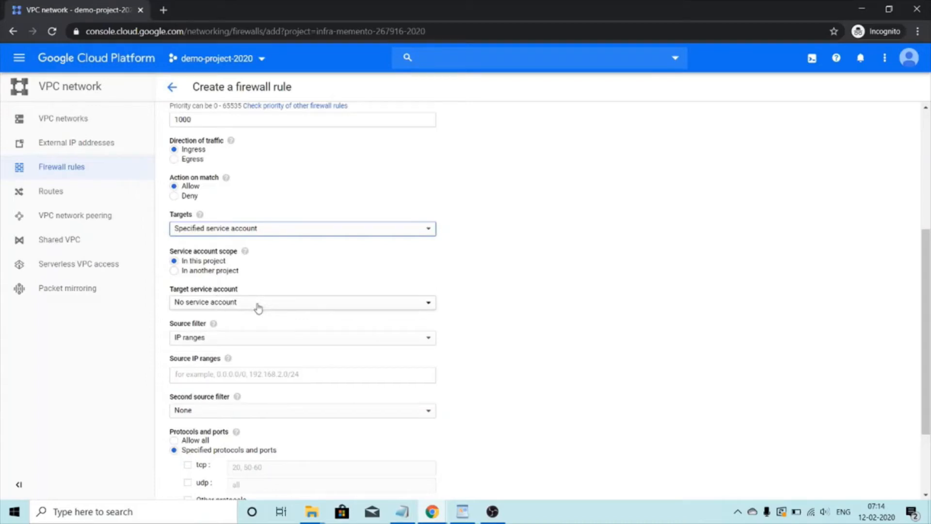
pyautogui.click(268, 228)
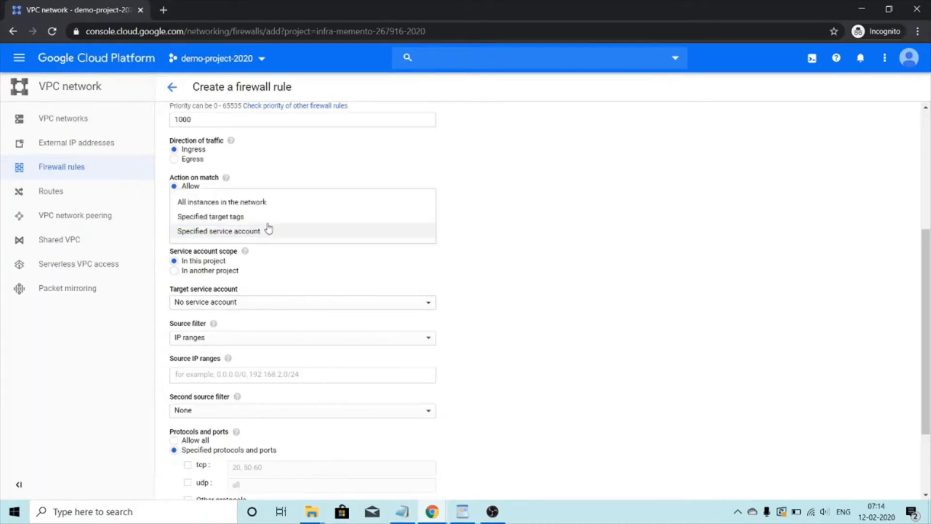
pyautogui.click(231, 202)
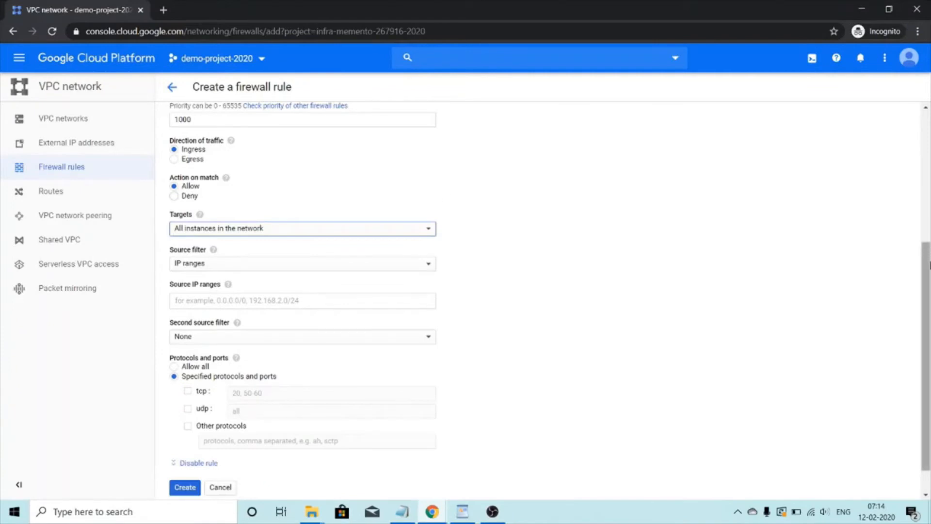
# Step: Set the rule's source IP range to 0.0.0.0/0
pyautogui.scroll(-2, 927, 264)
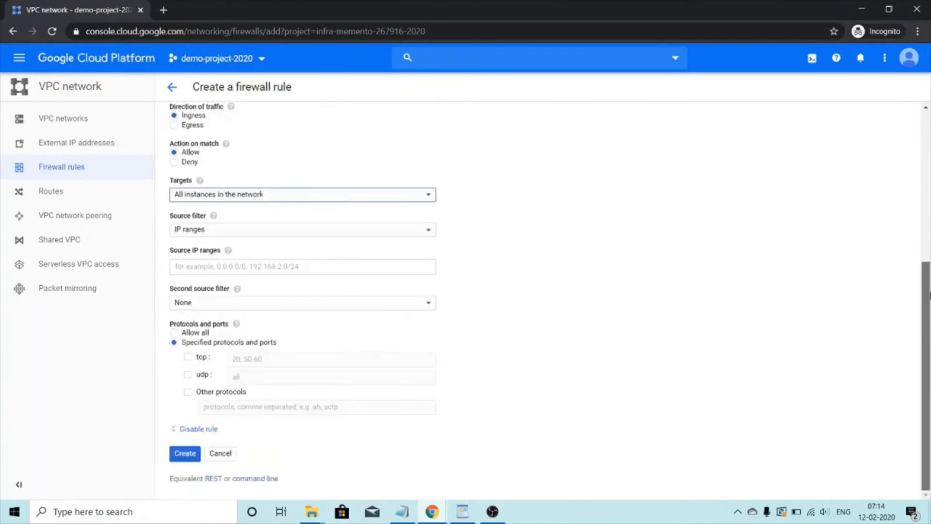
pyautogui.click(257, 267)
pyautogui.write('0.0')
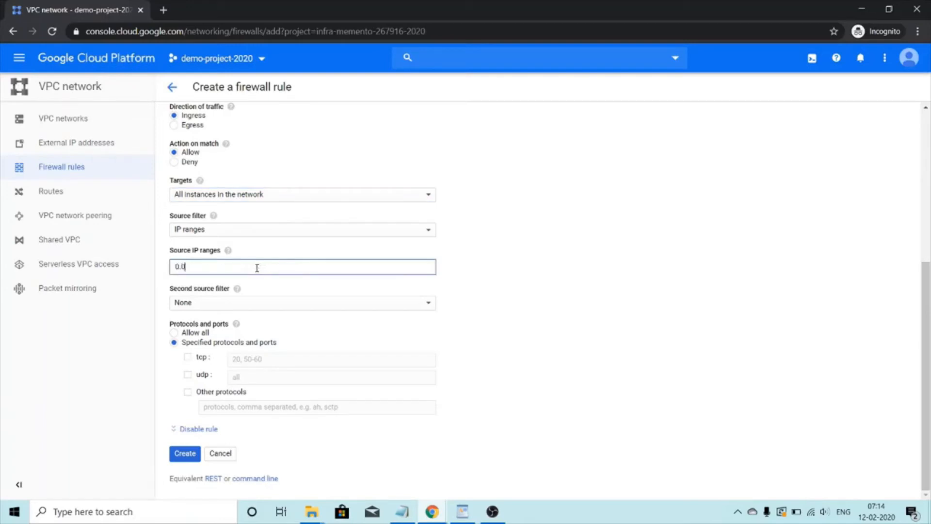
pyautogui.write('.0.0/0')
# Step: Enable TCP under the specified protocols and ports, and set its port to 22
pyautogui.scroll(5, 930, 256)
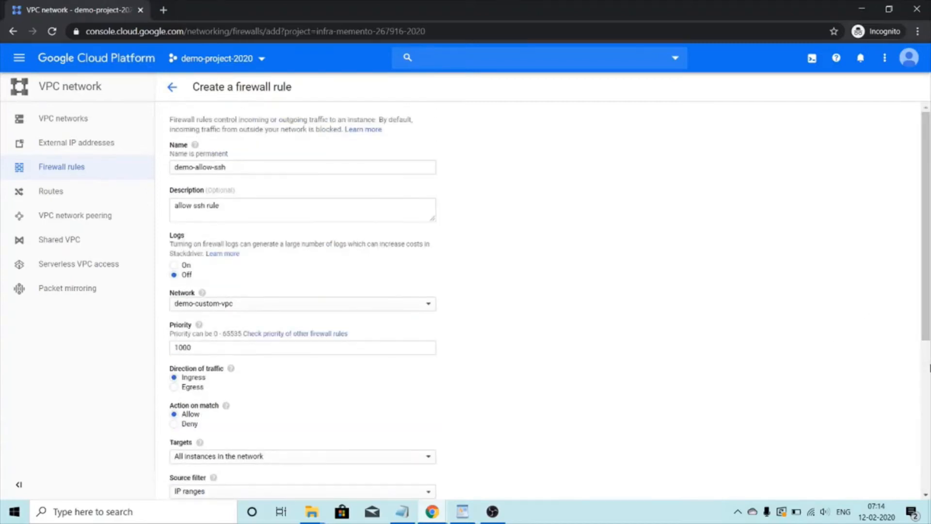
pyautogui.scroll(-5, 929, 374)
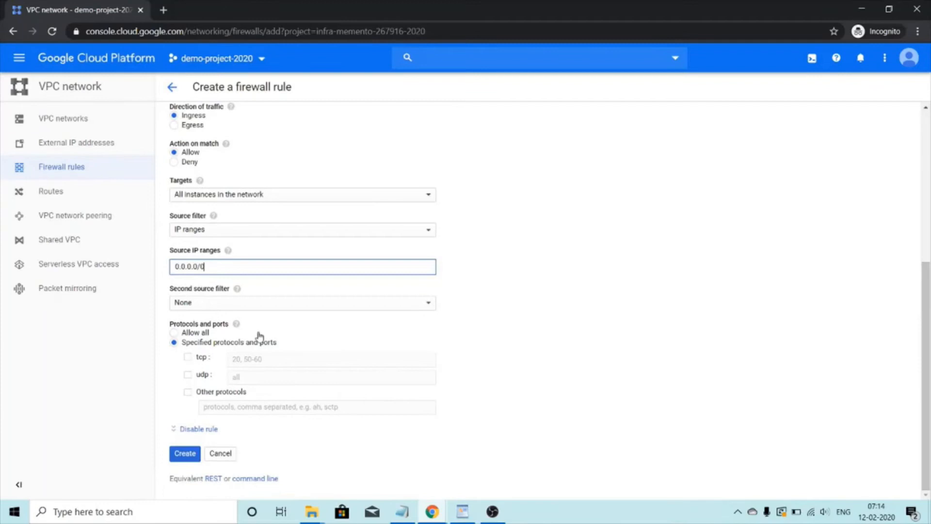
pyautogui.click(188, 356)
pyautogui.click(236, 360)
pyautogui.write('22')
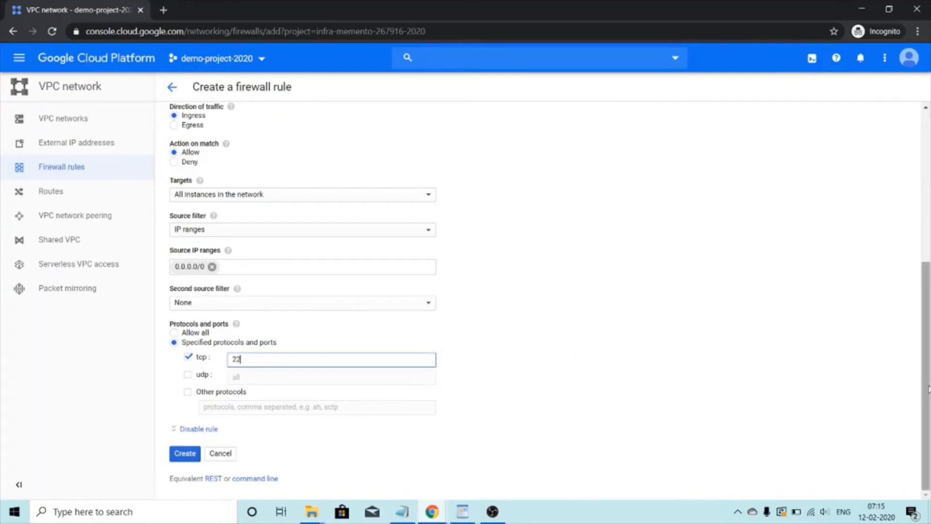
# Step: Review the network and target settings of the SSH rule and create it
pyautogui.moveTo(928, 388); pyautogui.dragTo(918, 217)
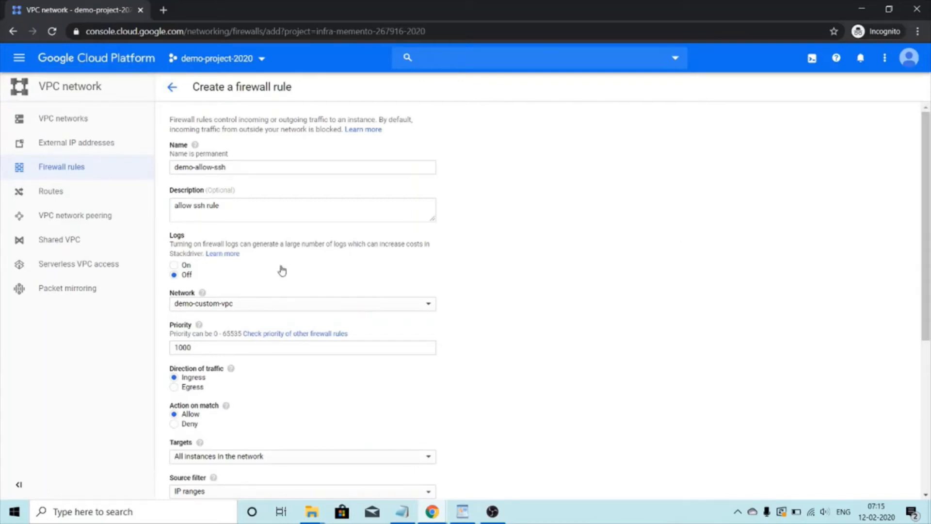
pyautogui.moveTo(202, 294)
pyautogui.moveTo(202, 445)
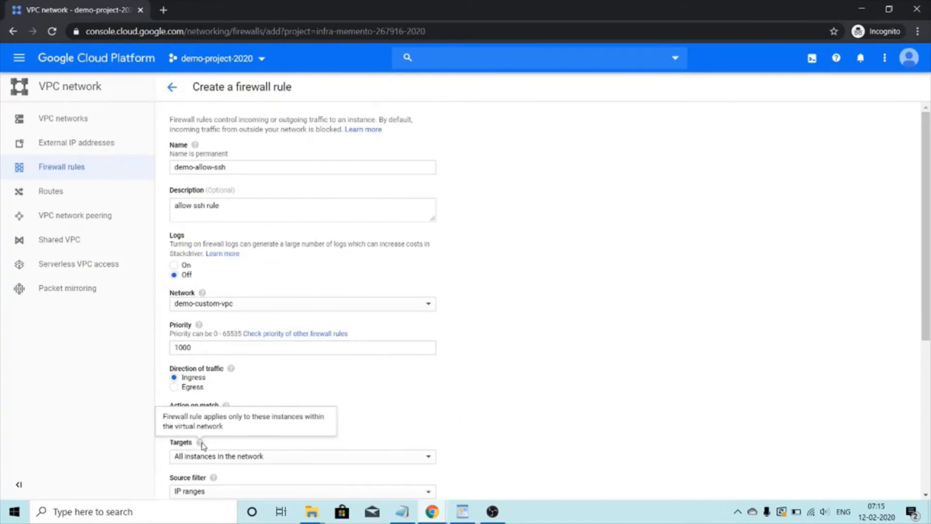
pyautogui.moveTo(927, 291); pyautogui.dragTo(928, 433)
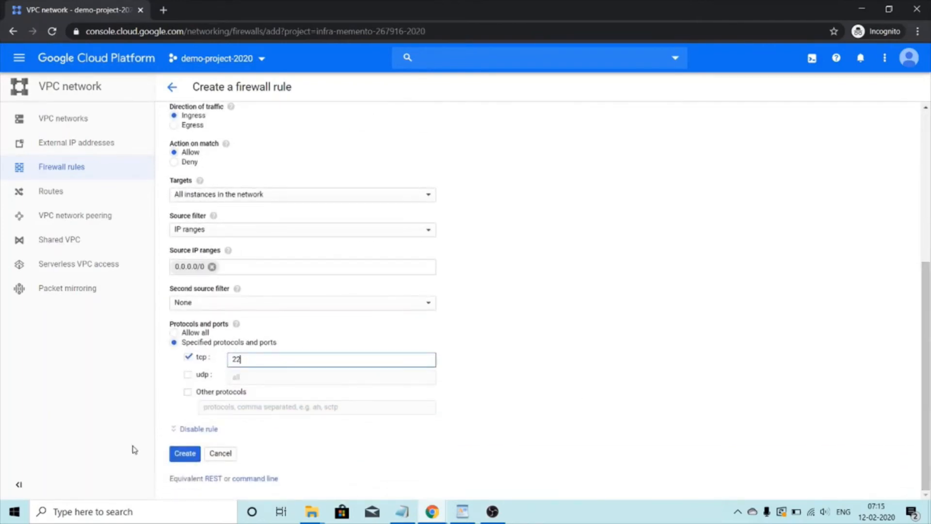
pyautogui.click(173, 457)
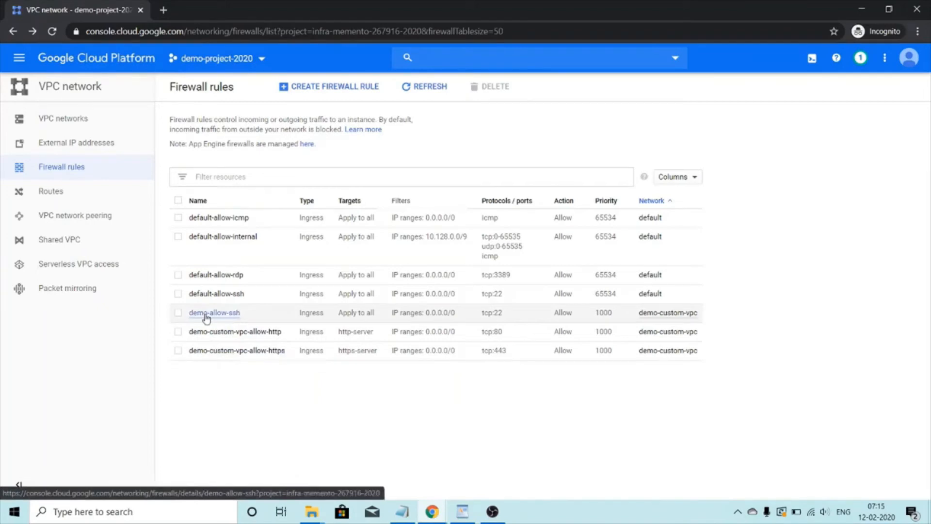
# Step: Go to the Compute Engine VM instances page and start creating a new VM instance
pyautogui.click(20, 58)
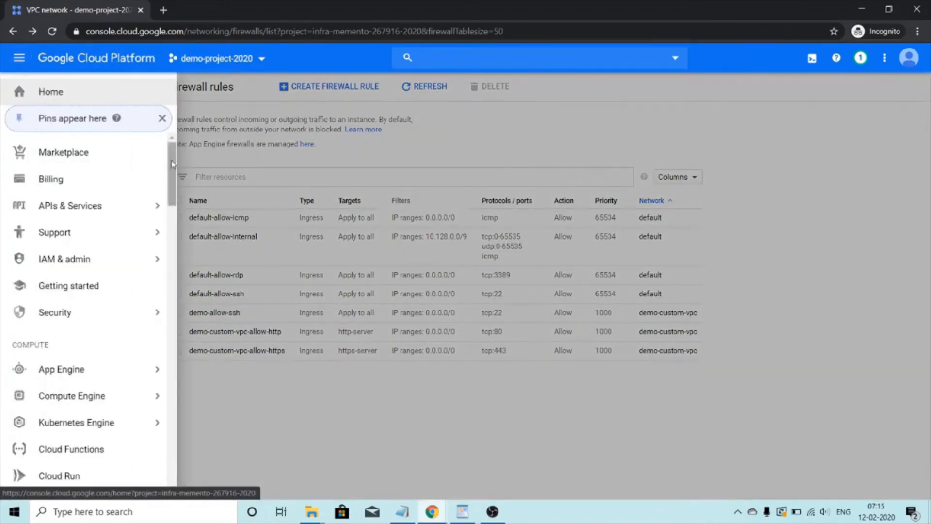
pyautogui.scroll(-3, 172, 165)
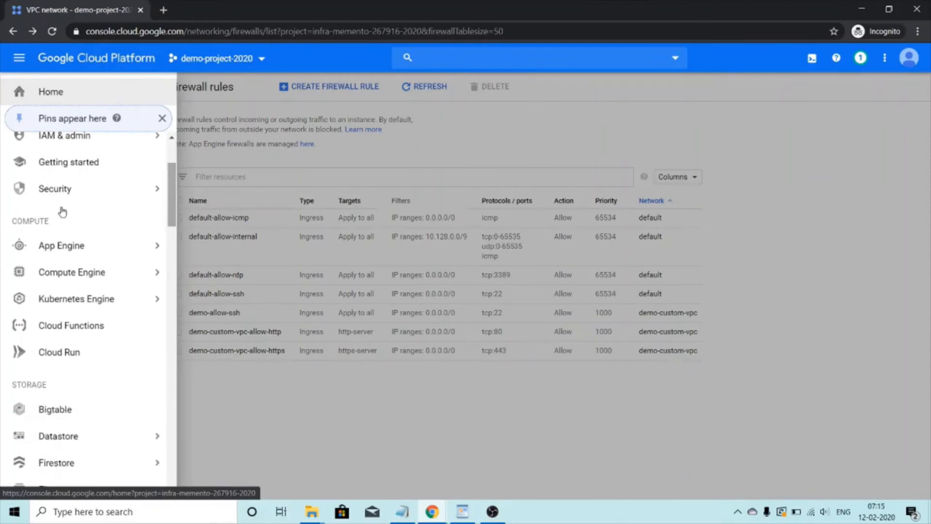
pyautogui.moveTo(50, 277)
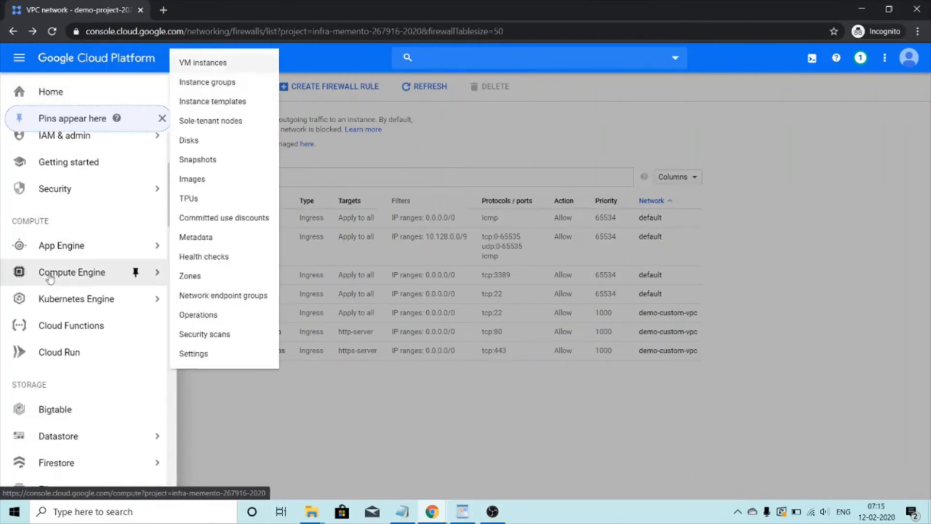
pyautogui.click(211, 64)
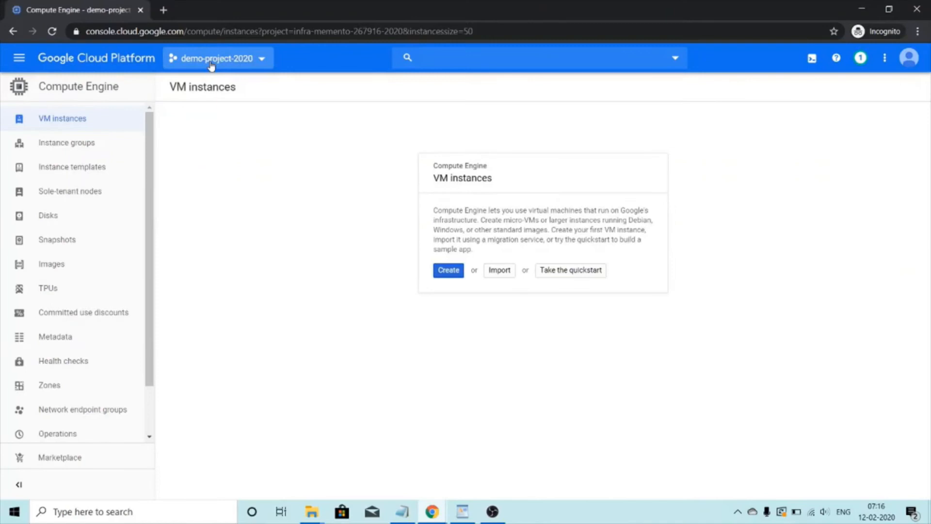
pyautogui.click(449, 272)
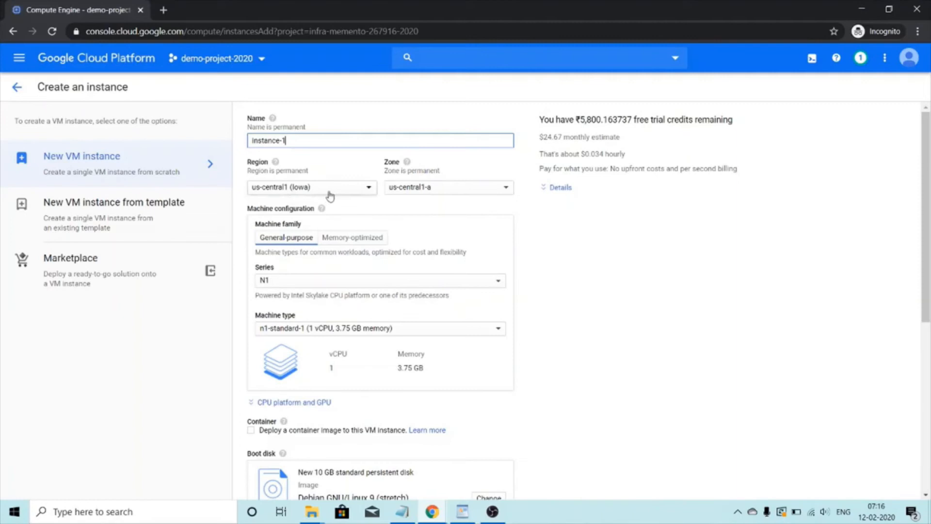
# Step: Set the new instance's region to asia-south1 (Mumbai) and its zone to asia-south1-a
pyautogui.click(330, 194)
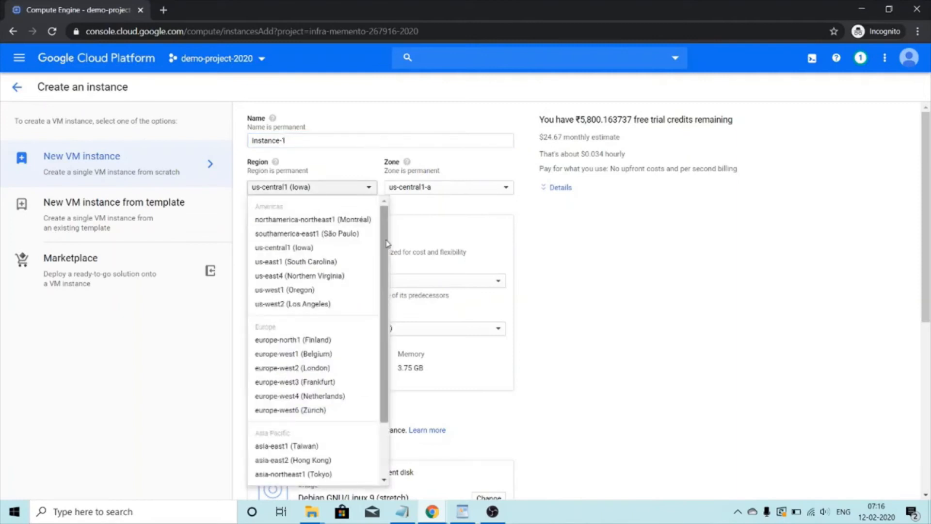
pyautogui.moveTo(388, 243); pyautogui.dragTo(388, 297)
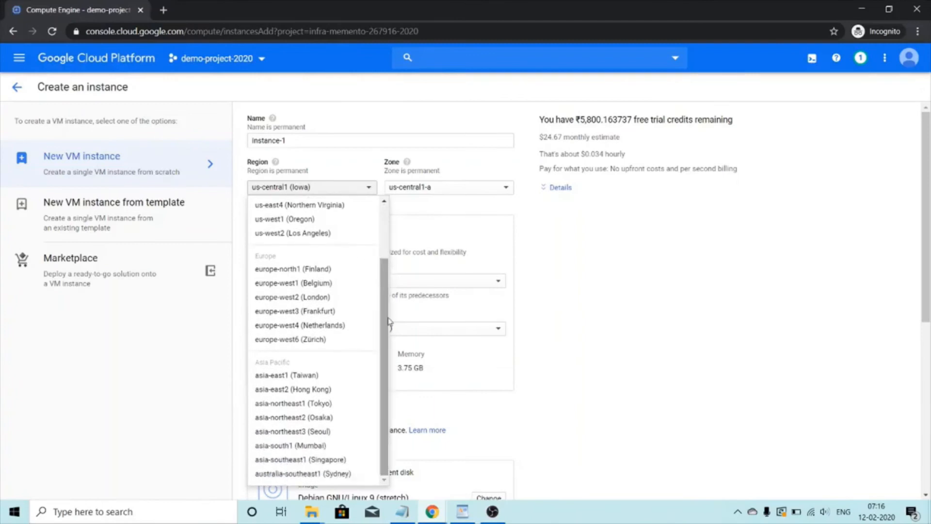
pyautogui.click(305, 445)
pyautogui.click(459, 188)
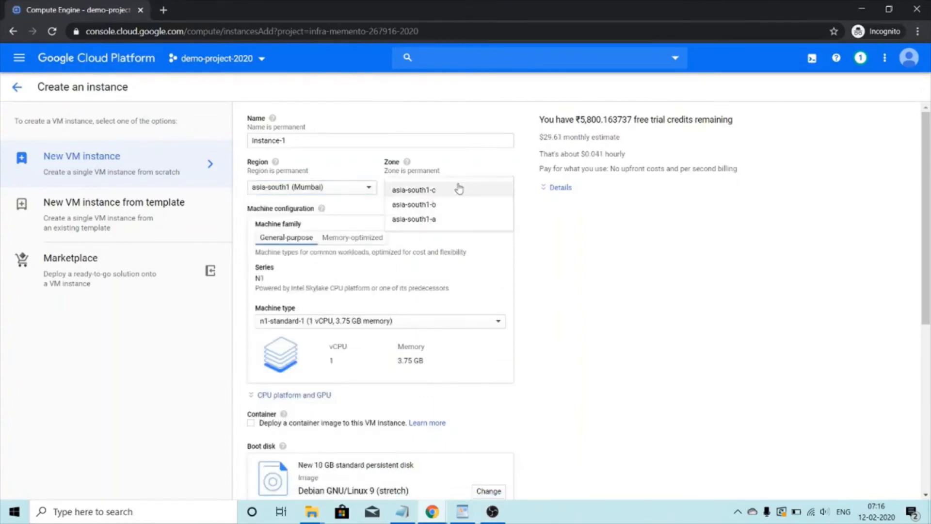
pyautogui.click(452, 219)
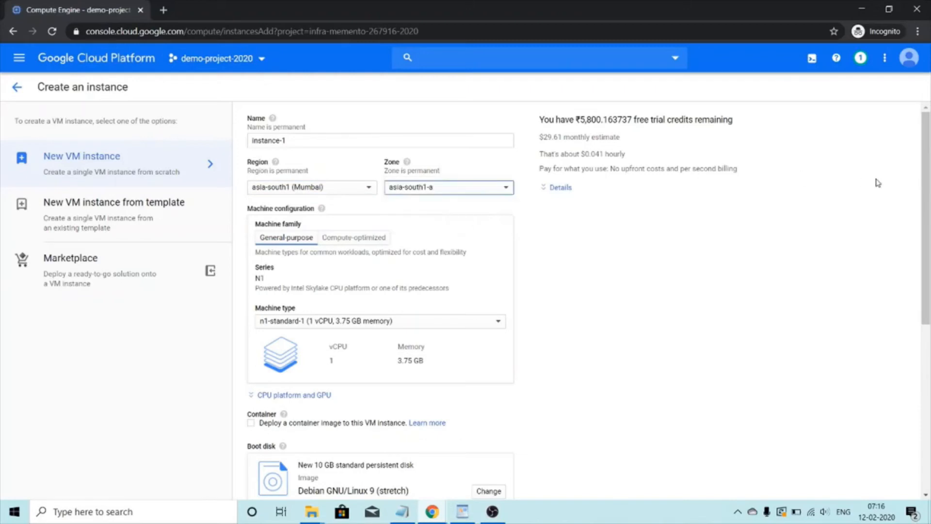
# Step: Allow both HTTP and HTTPS traffic in the new instance's firewall settings
pyautogui.moveTo(926, 188); pyautogui.dragTo(929, 236)
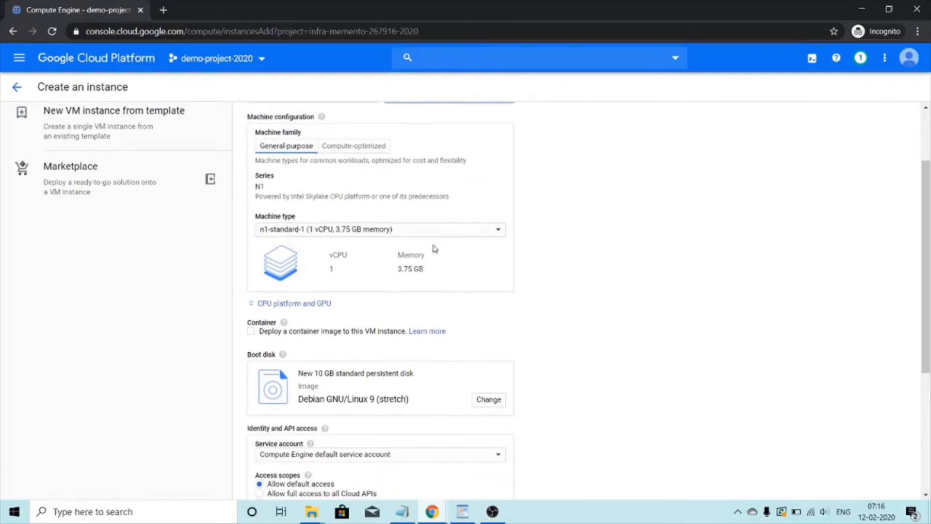
pyautogui.moveTo(928, 208); pyautogui.dragTo(928, 265)
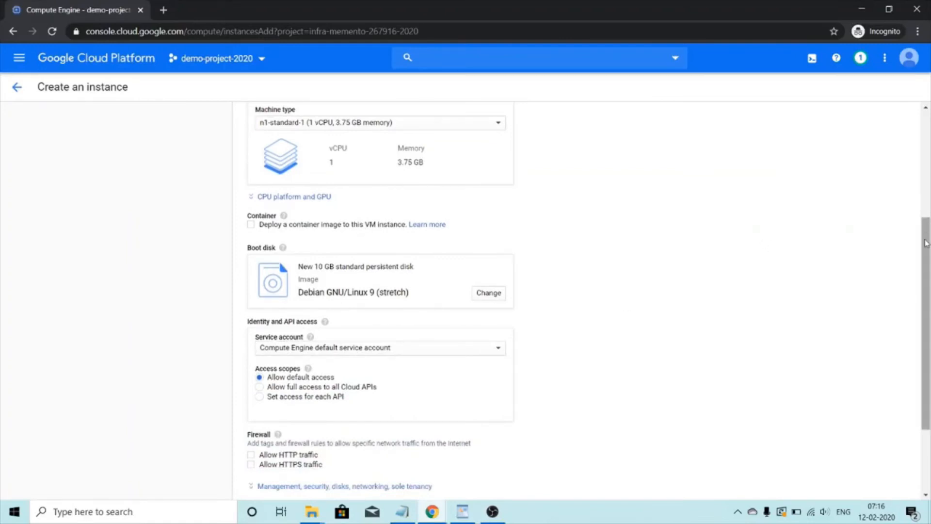
pyautogui.moveTo(926, 239); pyautogui.dragTo(928, 317)
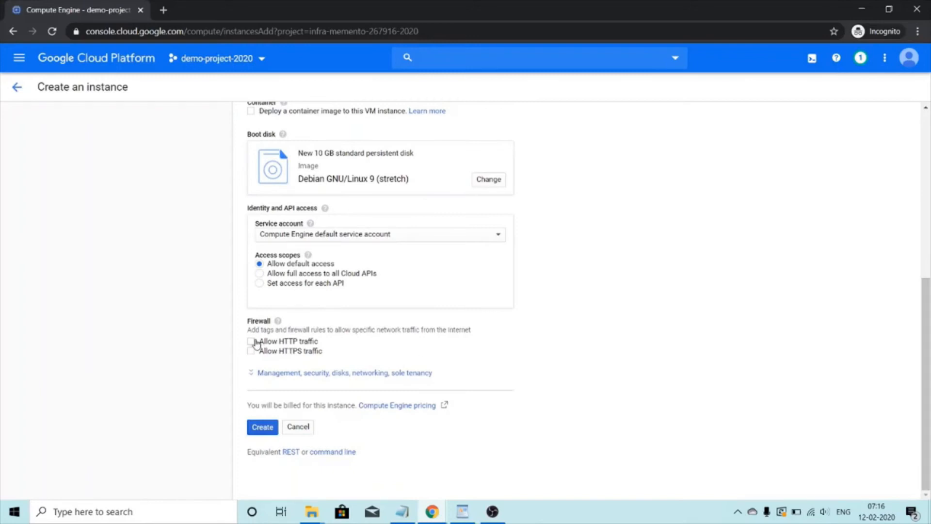
pyautogui.click(255, 341)
pyautogui.click(252, 353)
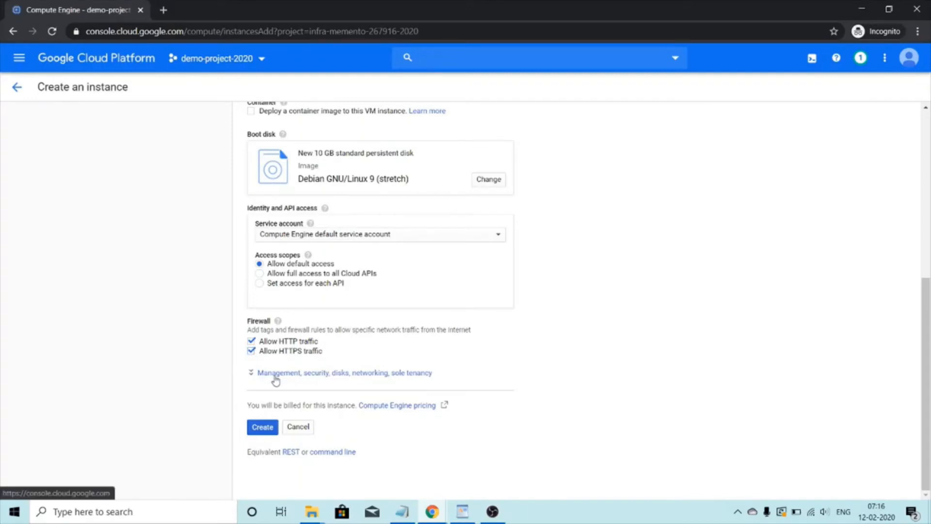
# Step: Change the instance's default network interface to the demo-custom-vpc network and apply the interface settings
pyautogui.click(272, 374)
pyautogui.moveTo(927, 292); pyautogui.dragTo(927, 345)
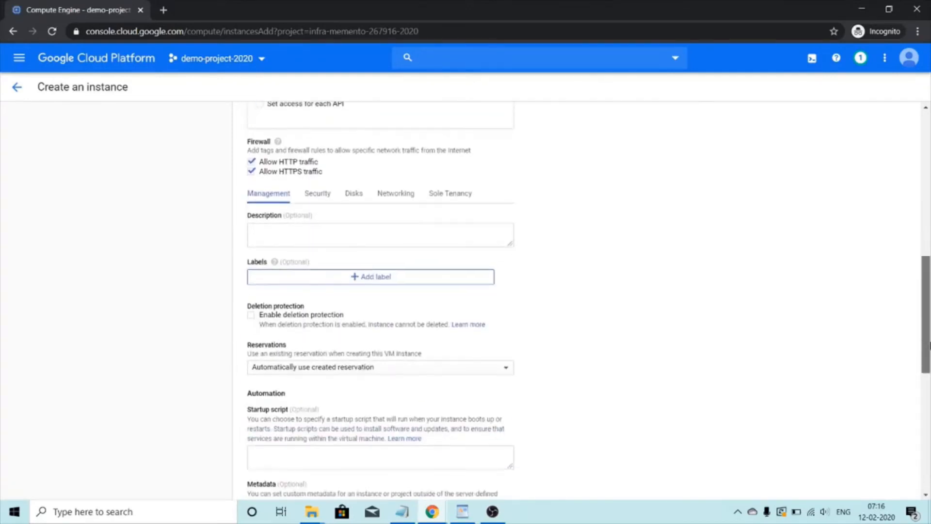
pyautogui.click(404, 198)
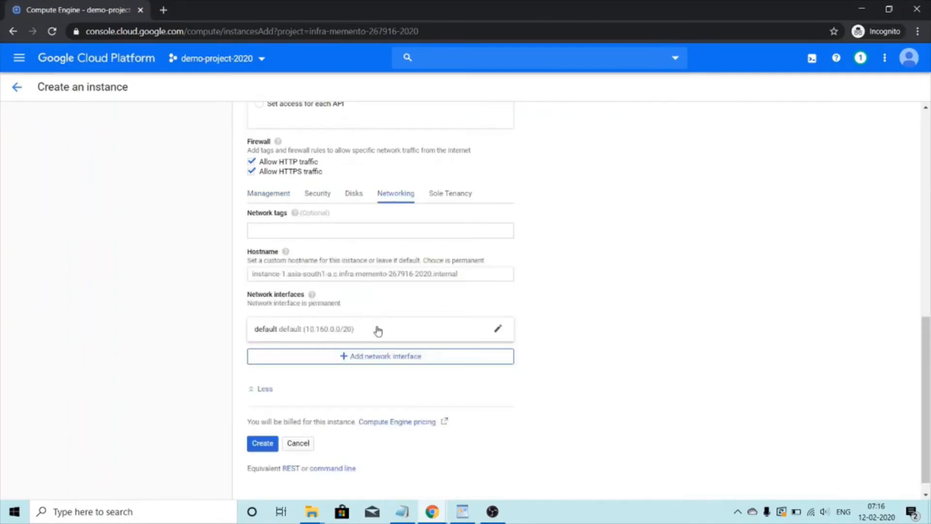
pyautogui.click(505, 336)
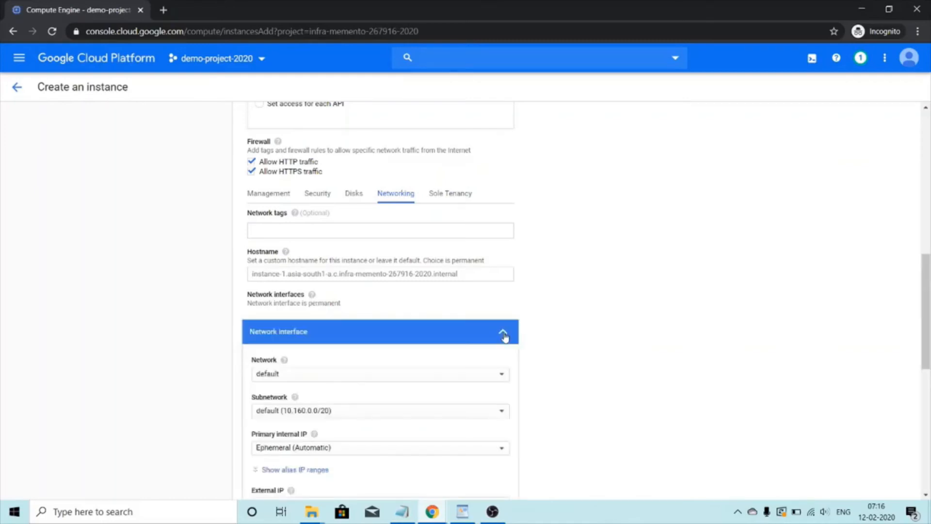
pyautogui.click(482, 378)
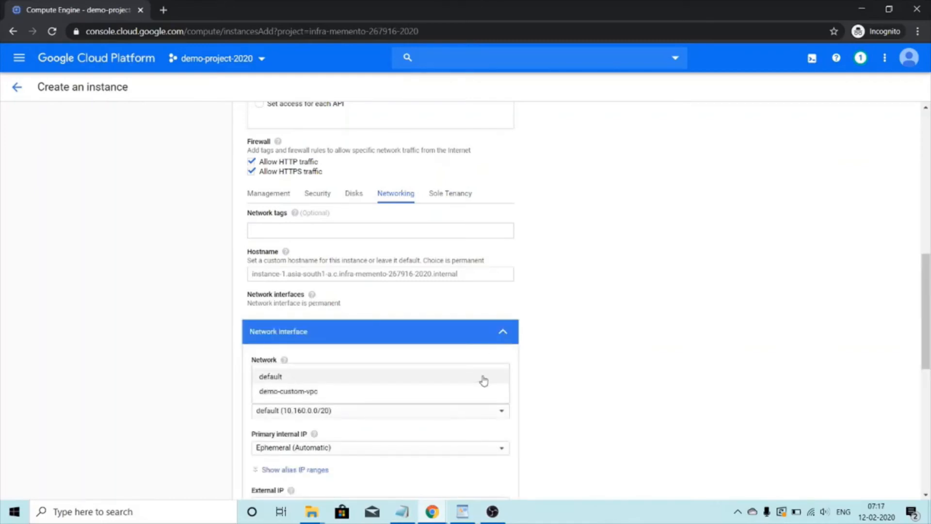
pyautogui.click(461, 395)
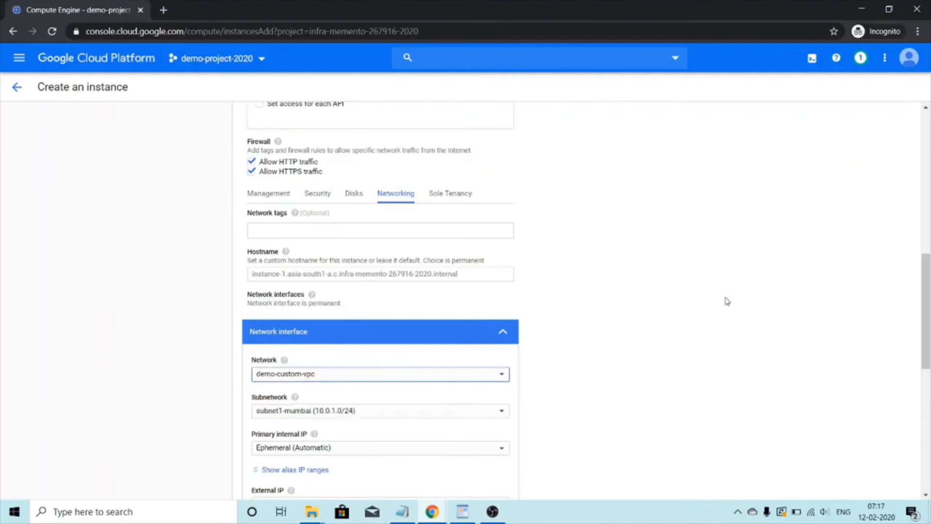
pyautogui.moveTo(926, 287); pyautogui.dragTo(925, 328)
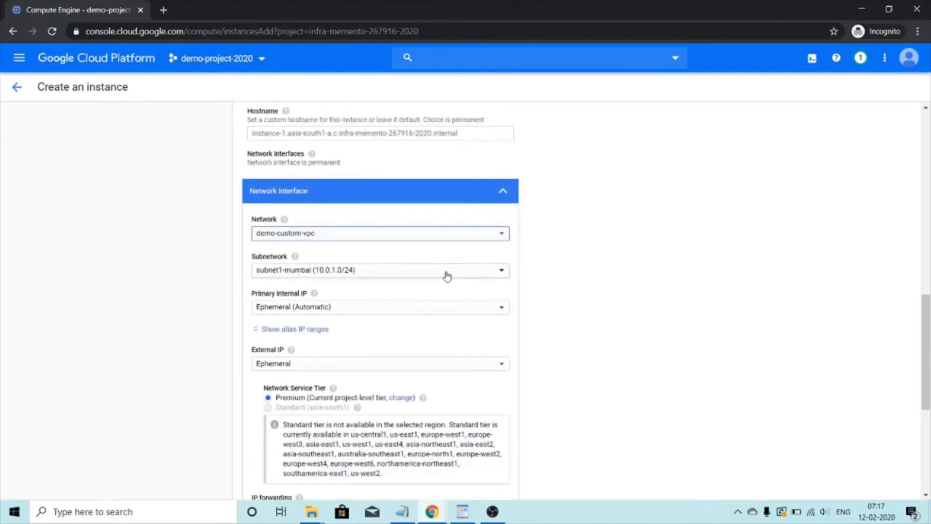
pyautogui.moveTo(926, 333); pyautogui.dragTo(927, 400)
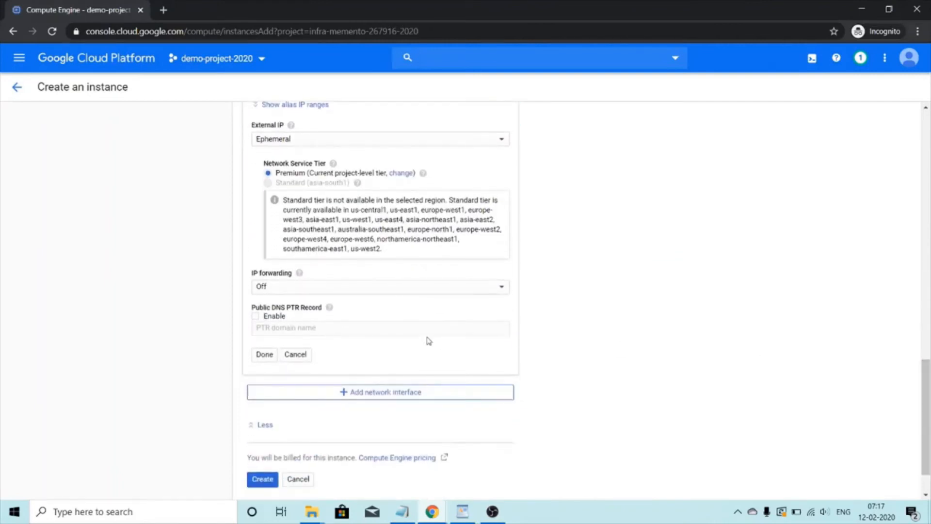
pyautogui.click(264, 354)
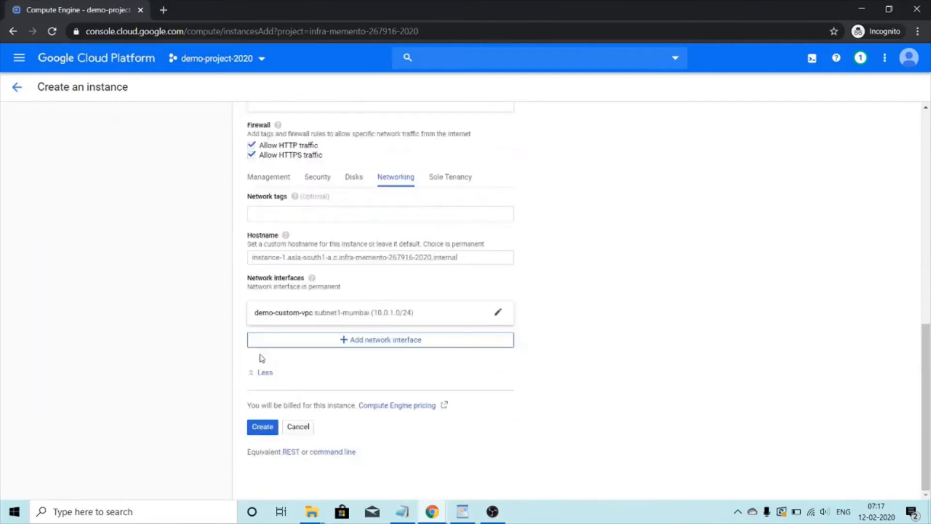
# Step: Create the VM instance and open a browser SSH session to it from the instance list
pyautogui.click(258, 425)
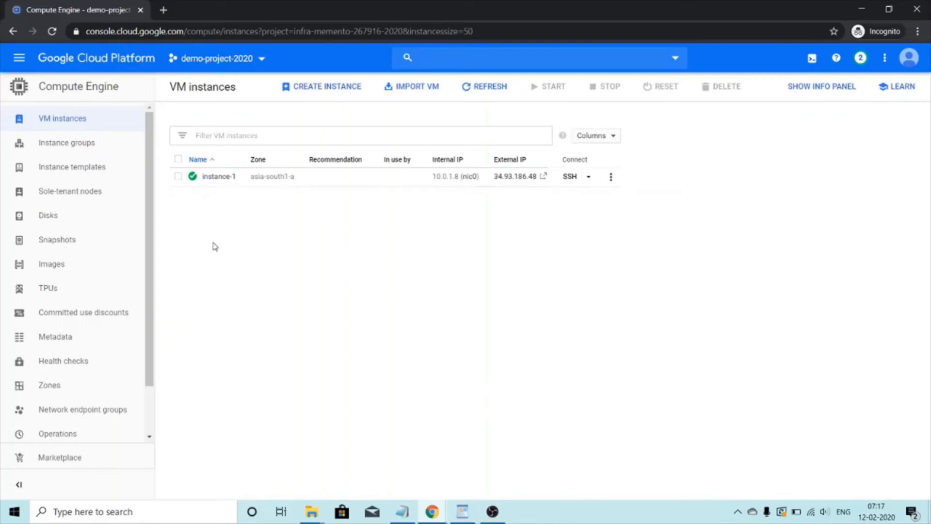
pyautogui.click(576, 178)
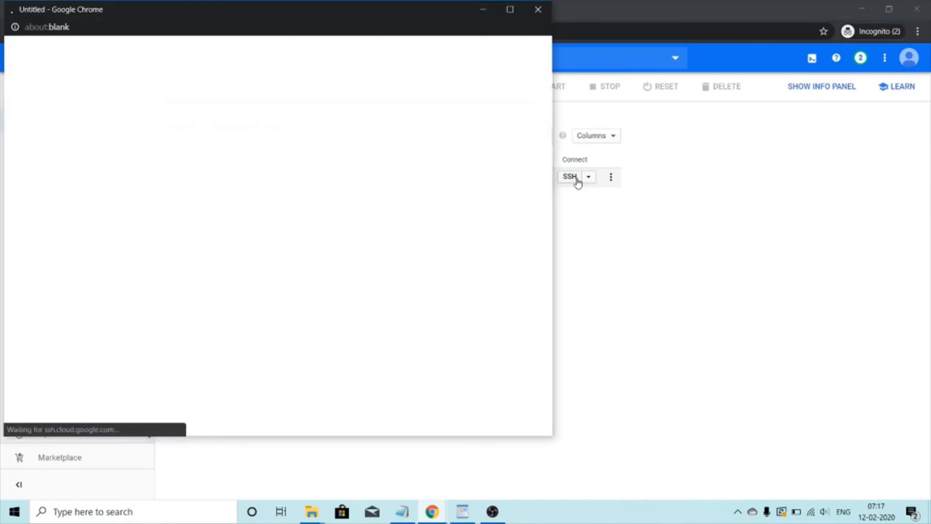